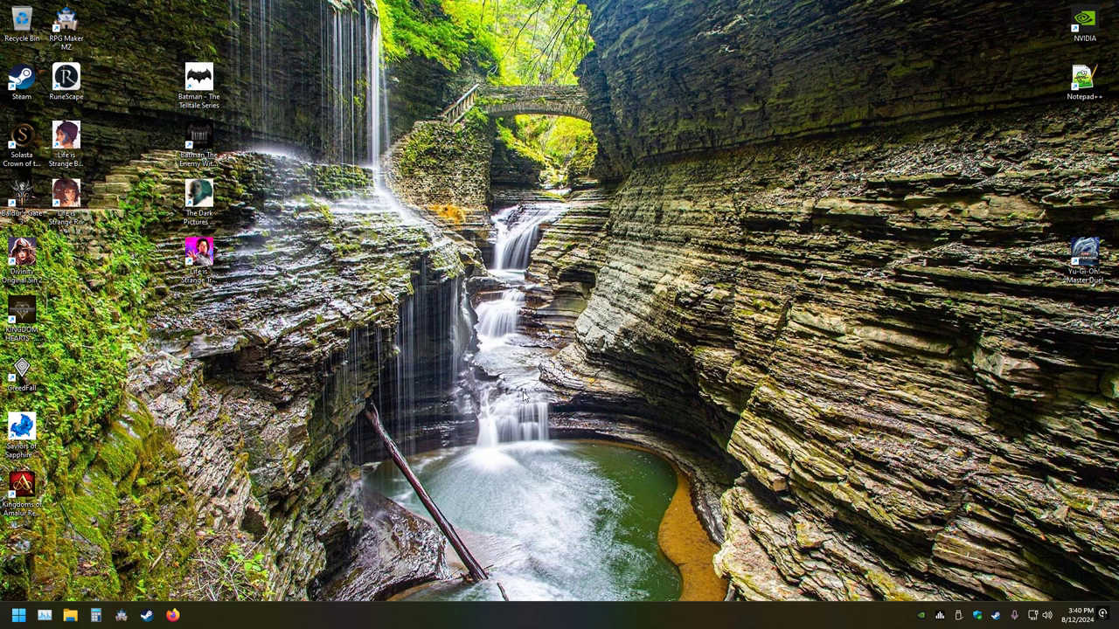
- Rubber-band select and deselect groups of desktop shortcuts, including both Batman ones, then launch Steam
{"action": "mouse_move", "coordinate": [243, 318]}
{"action": "left_mouse_down"}
{"action": "mouse_move", "coordinate": [111, 111]}
{"action": "mouse_move", "coordinate": [75, 113]}
{"action": "left_mouse_up"}
{"action": "left_click", "coordinate": [495, 529]}
{"action": "left_click_drag", "start_coordinate": [29, 113], "coordinate": [18, 566]}
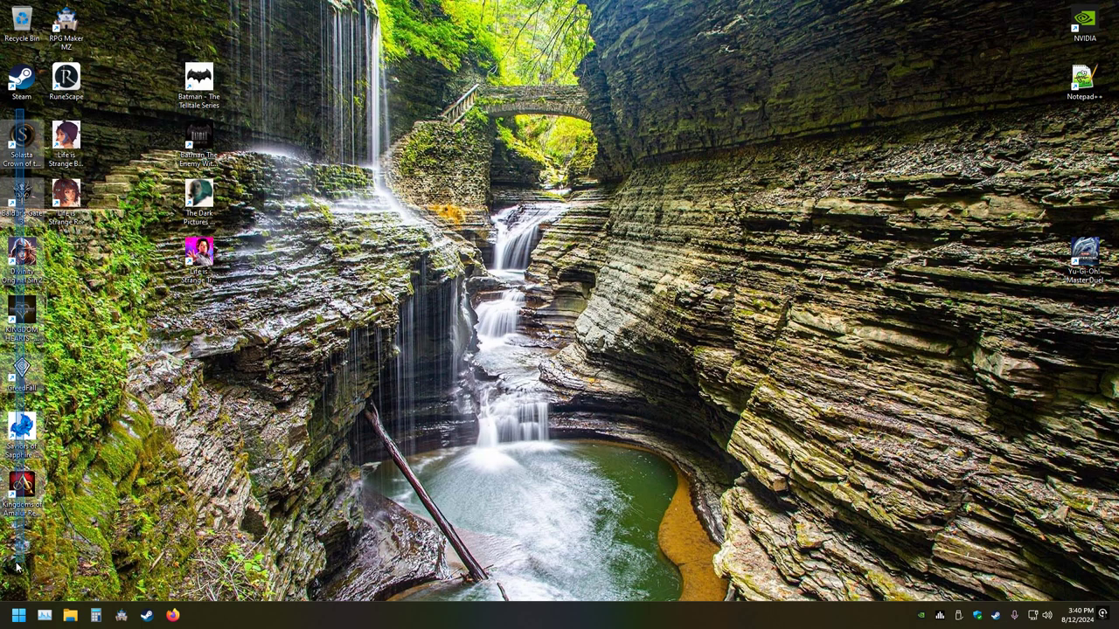
{"action": "left_click", "coordinate": [381, 467]}
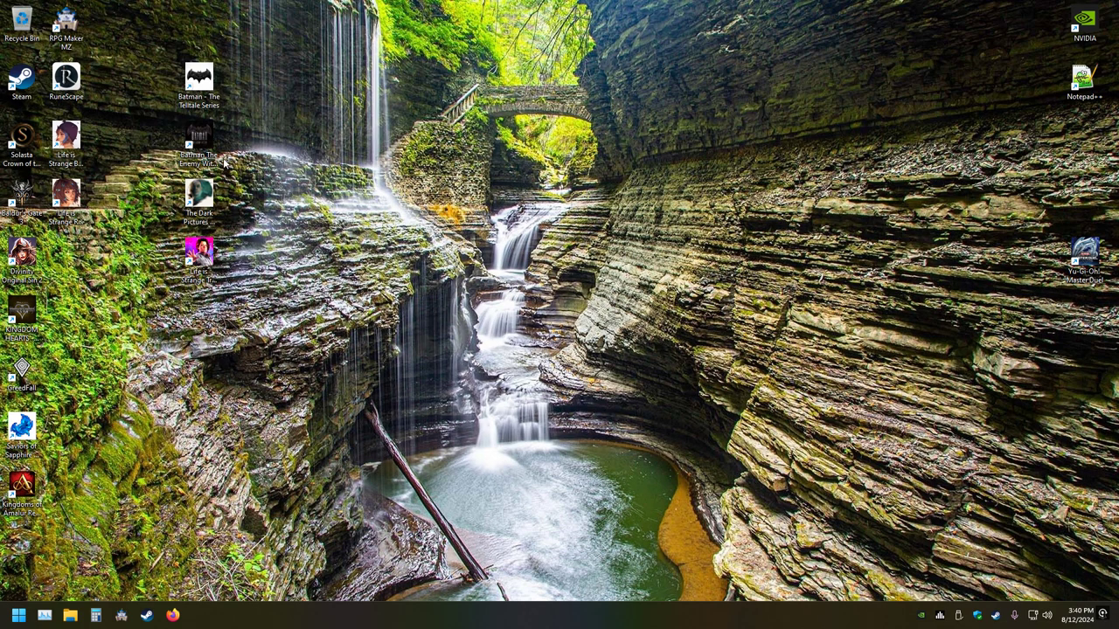
{"action": "mouse_move", "coordinate": [226, 266]}
{"action": "left_mouse_down"}
{"action": "mouse_move", "coordinate": [74, 122]}
{"action": "mouse_move", "coordinate": [224, 265]}
{"action": "left_mouse_up"}
{"action": "left_click_drag", "start_coordinate": [168, 63], "coordinate": [234, 160]}
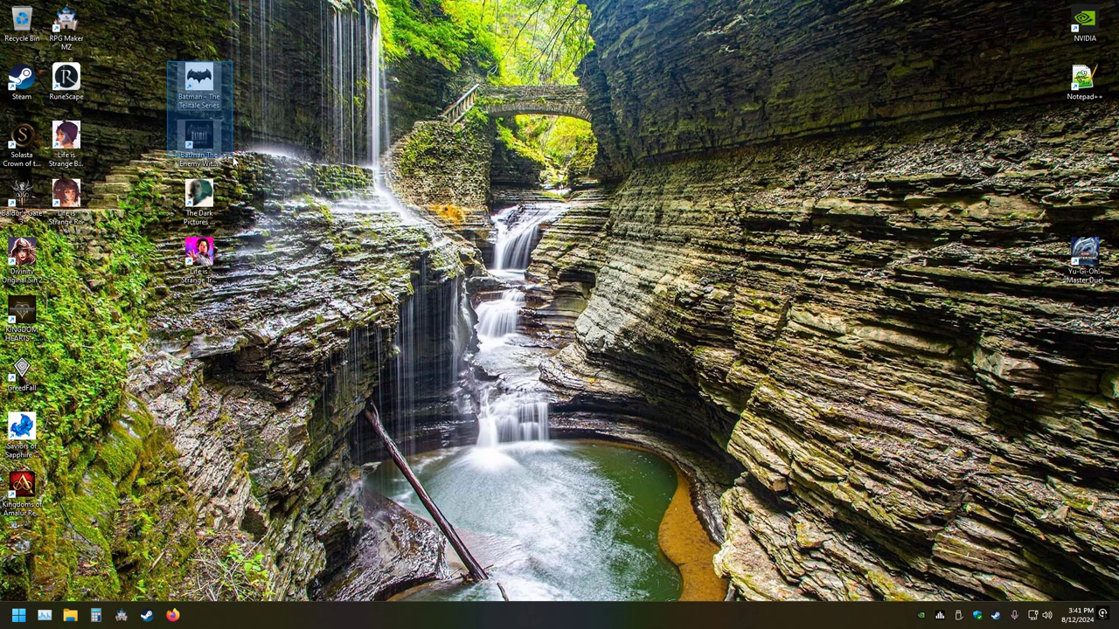
{"action": "left_click", "coordinate": [515, 251]}
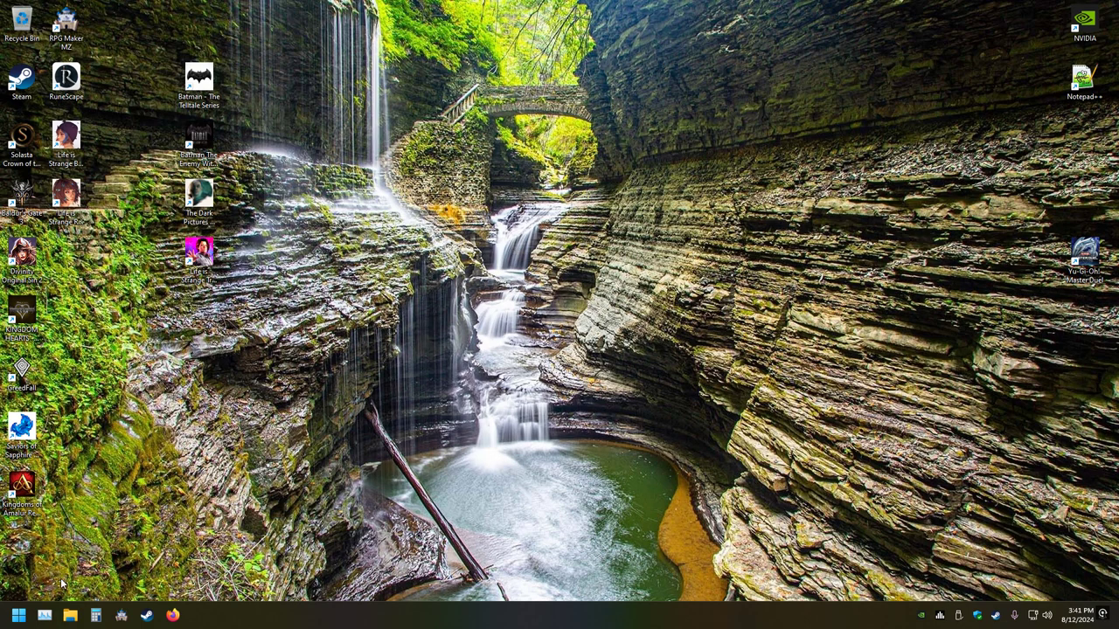
{"action": "left_click", "coordinate": [146, 615]}
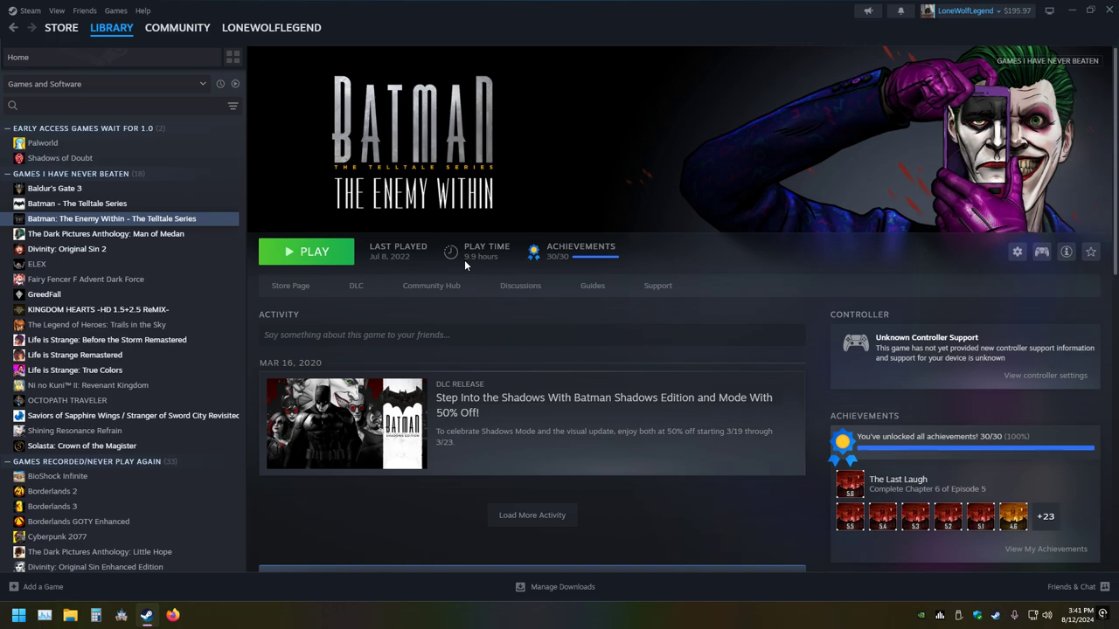
- View Batman - The Telltale Series, then Man of Medan, showing 10 of 30 achievements
{"action": "left_click", "coordinate": [77, 202]}
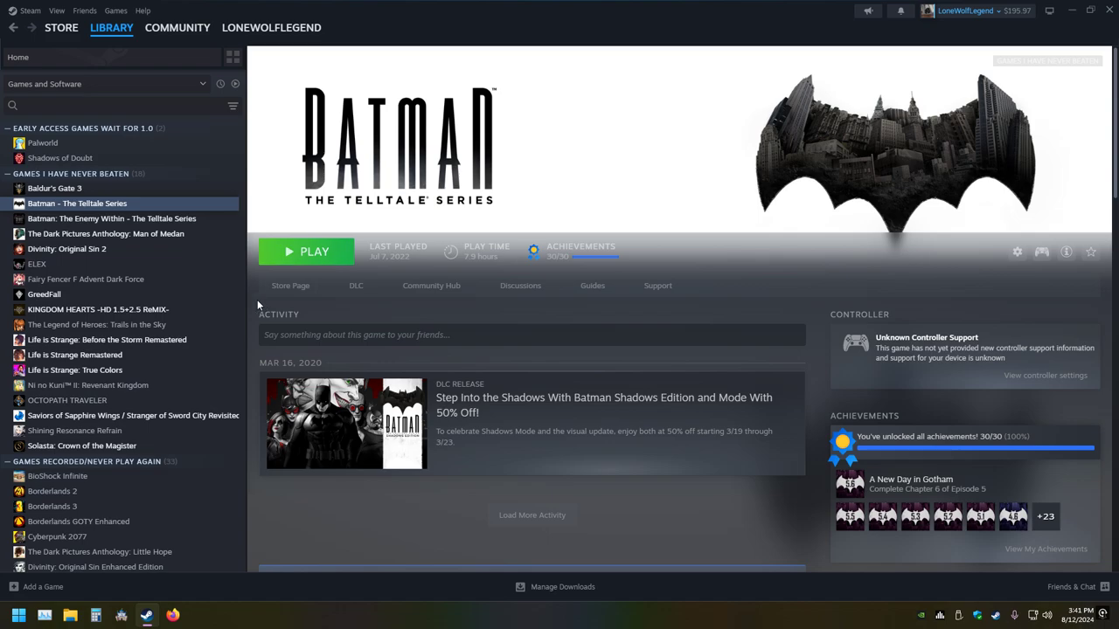
{"action": "left_click", "coordinate": [105, 234]}
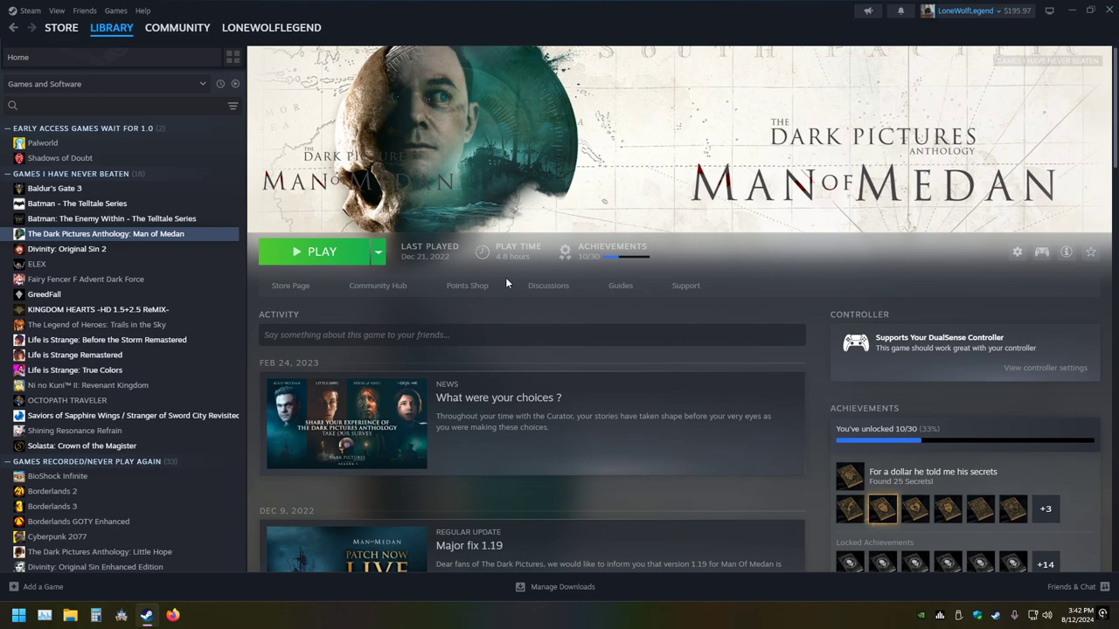
- Step from Life is Strange Remastered through Before the Storm to Life is Strange: True Colors
{"action": "left_click", "coordinate": [76, 355]}
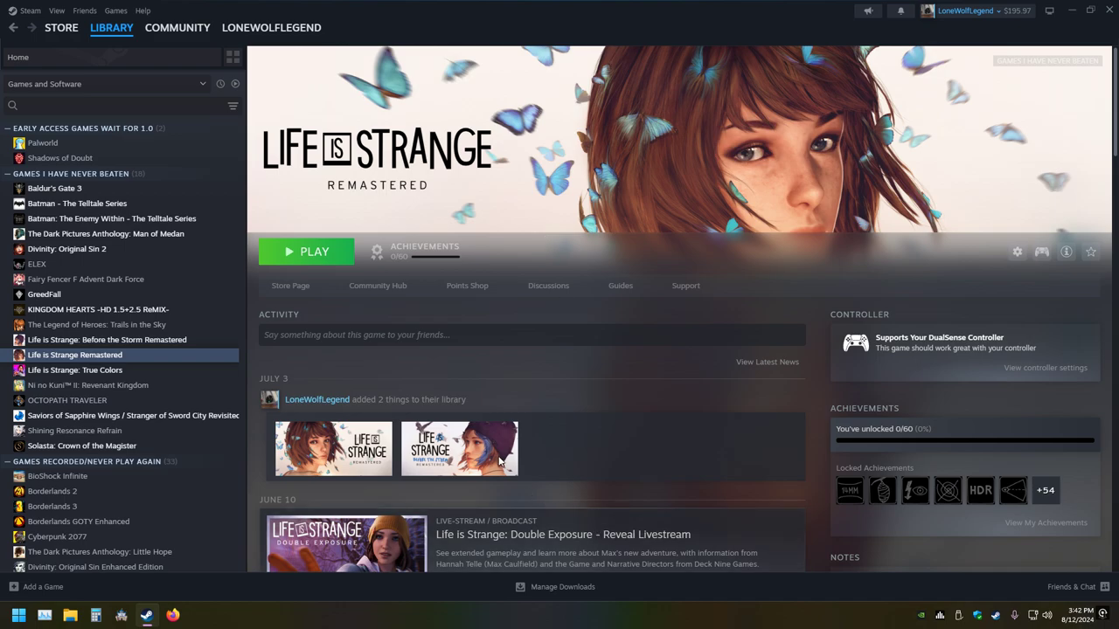
{"action": "key", "text": "Up"}
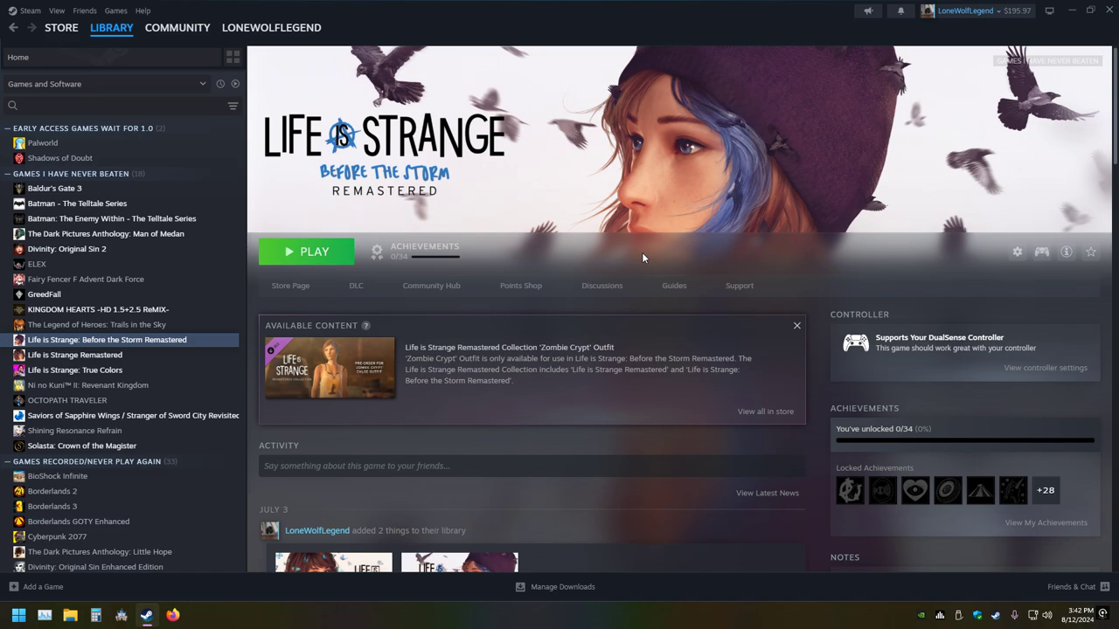
{"action": "left_click", "coordinate": [74, 370]}
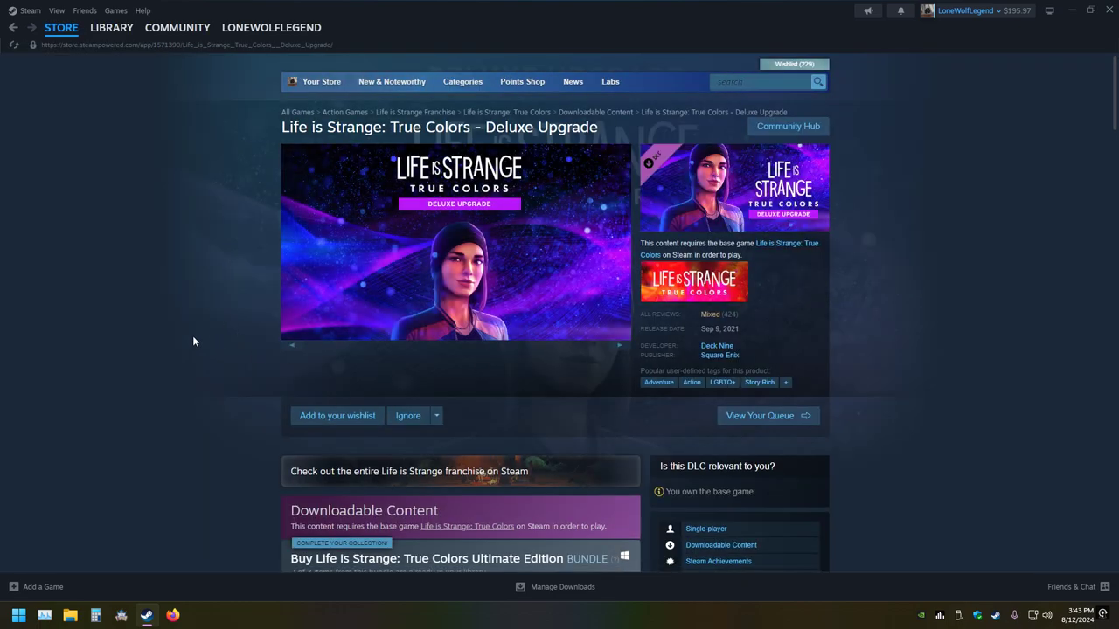
{"action": "scroll", "coordinate": [207, 331], "scroll_direction": "down", "scroll_amount": 5}
{"action": "scroll", "coordinate": [206, 331], "scroll_direction": "up", "scroll_amount": 5}
{"action": "scroll", "coordinate": [206, 331], "scroll_direction": "down", "scroll_amount": 2}
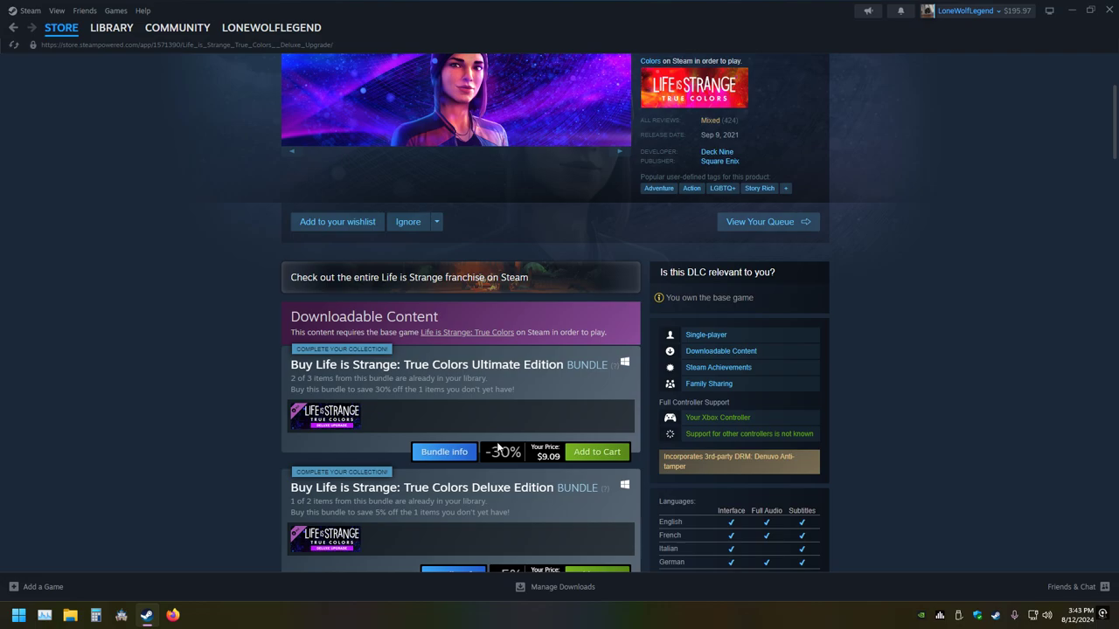
{"action": "scroll", "coordinate": [244, 406], "scroll_direction": "up", "scroll_amount": 1}
{"action": "scroll", "coordinate": [244, 405], "scroll_direction": "up", "scroll_amount": 5}
- Go back from the Deluxe Upgrade store page to the True Colors library page, then close Steam
{"action": "left_click", "coordinate": [14, 44]}
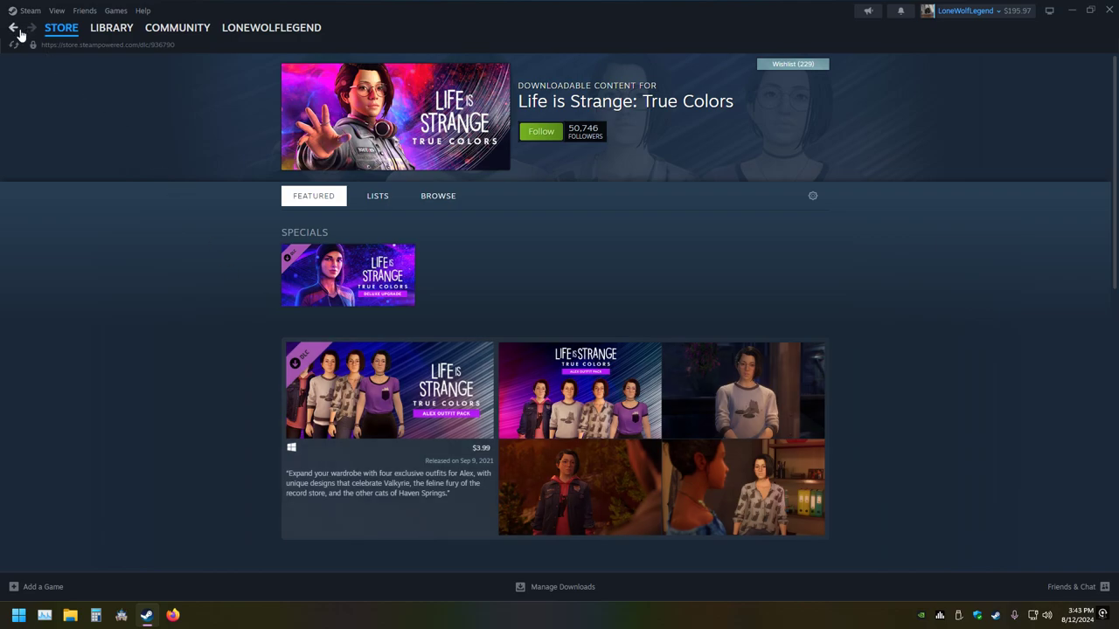
{"action": "left_click", "coordinate": [13, 27]}
{"action": "scroll", "coordinate": [855, 488], "scroll_direction": "down", "scroll_amount": 5}
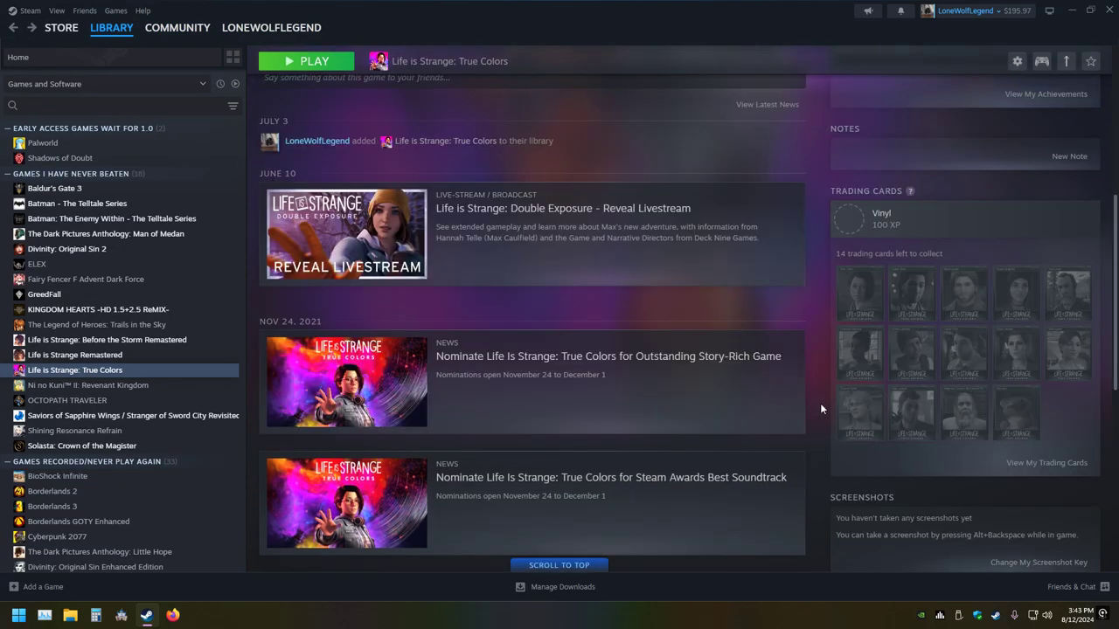
{"action": "scroll", "coordinate": [816, 398], "scroll_direction": "down", "scroll_amount": 5}
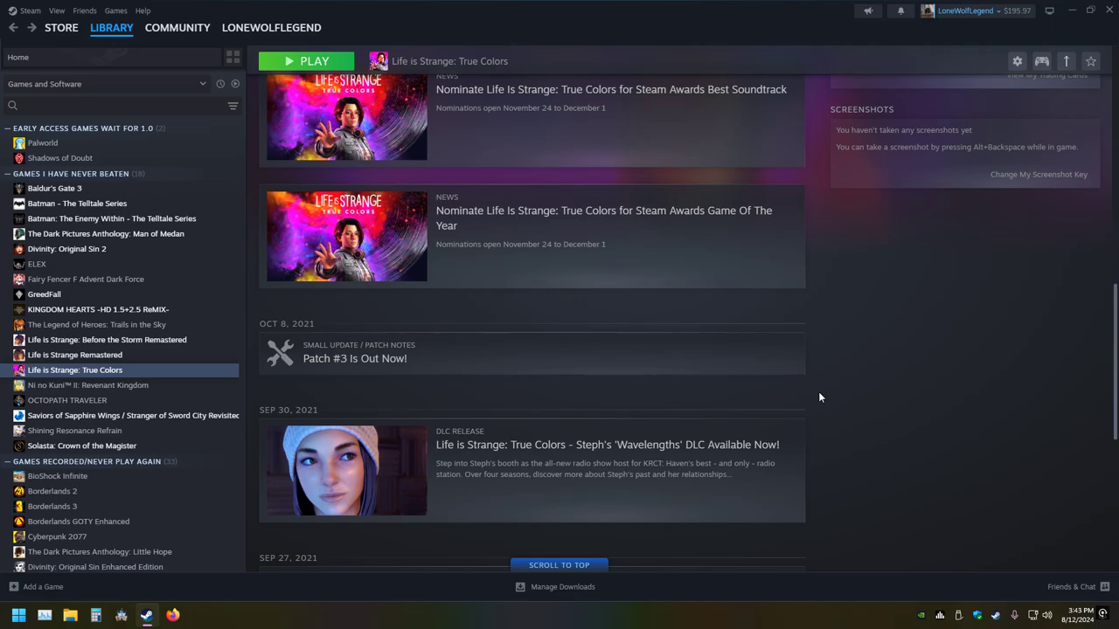
{"action": "scroll", "coordinate": [818, 391], "scroll_direction": "up", "scroll_amount": 5}
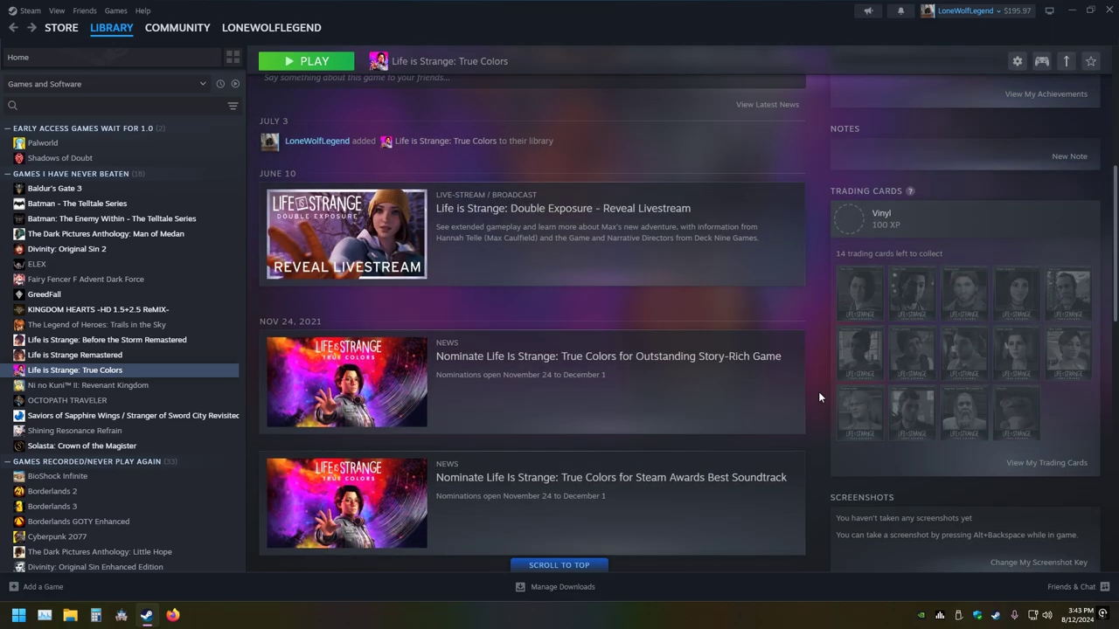
{"action": "scroll", "coordinate": [818, 391], "scroll_direction": "up", "scroll_amount": 5}
{"action": "scroll", "coordinate": [818, 391], "scroll_direction": "down", "scroll_amount": 1}
{"action": "scroll", "coordinate": [818, 399], "scroll_direction": "down", "scroll_amount": 8}
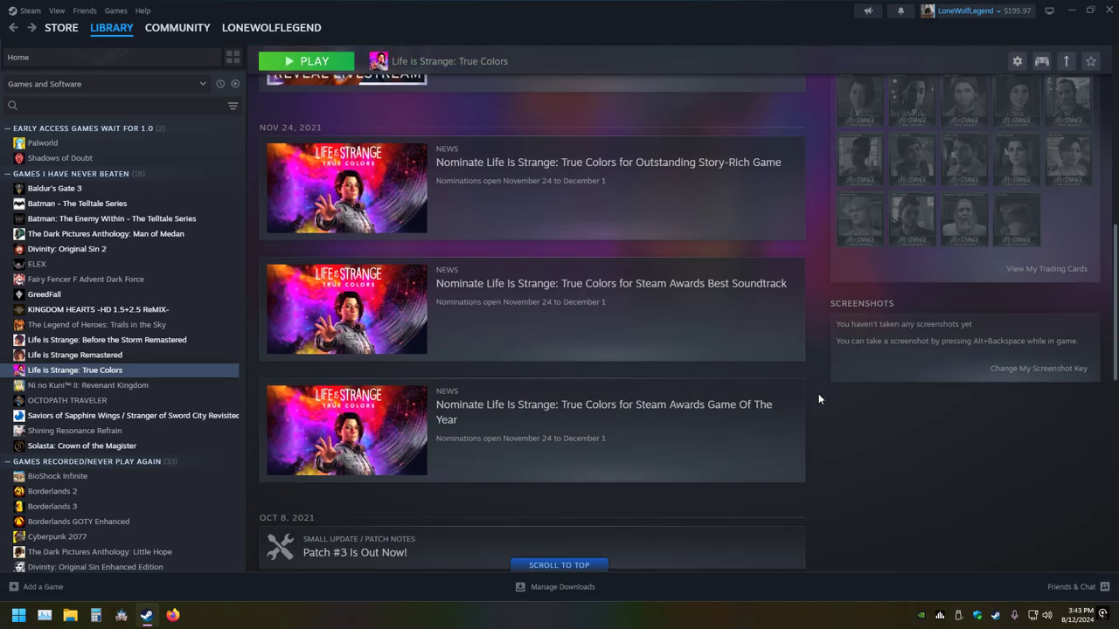
{"action": "scroll", "coordinate": [818, 399], "scroll_direction": "up", "scroll_amount": 6}
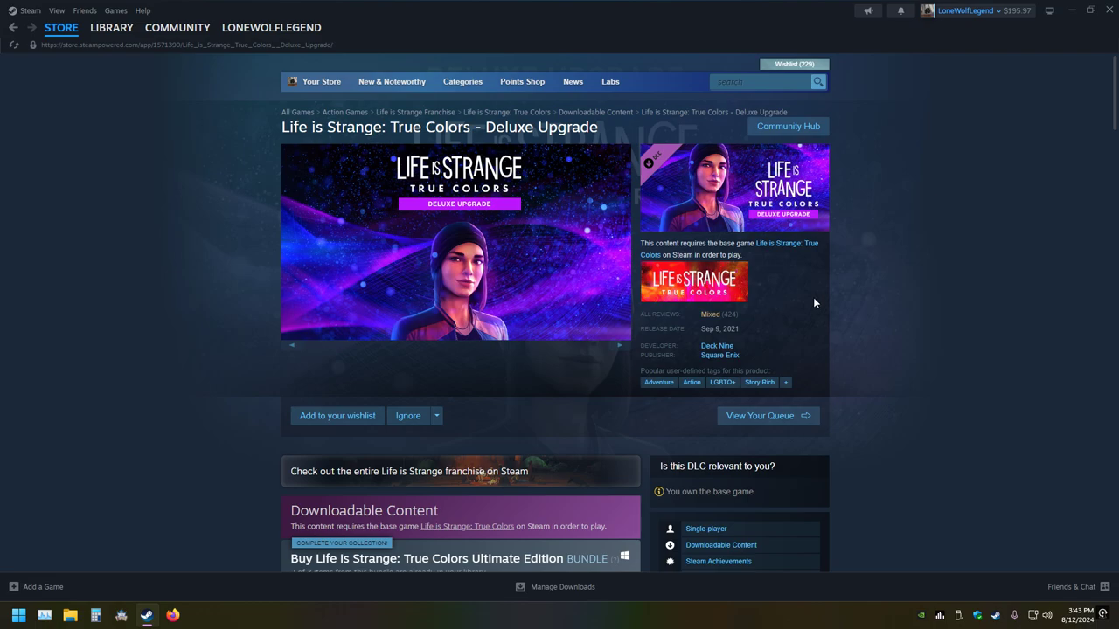
{"action": "scroll", "coordinate": [813, 296], "scroll_direction": "down", "scroll_amount": 2}
{"action": "scroll", "coordinate": [839, 301], "scroll_direction": "down", "scroll_amount": 1}
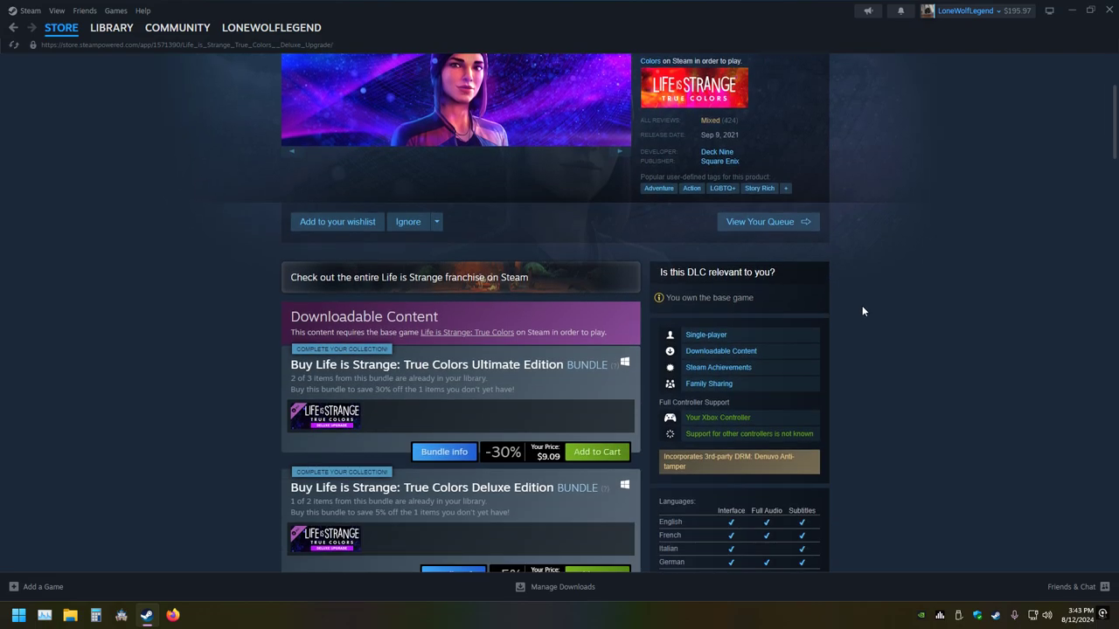
{"action": "scroll", "coordinate": [269, 339], "scroll_direction": "down", "scroll_amount": 5}
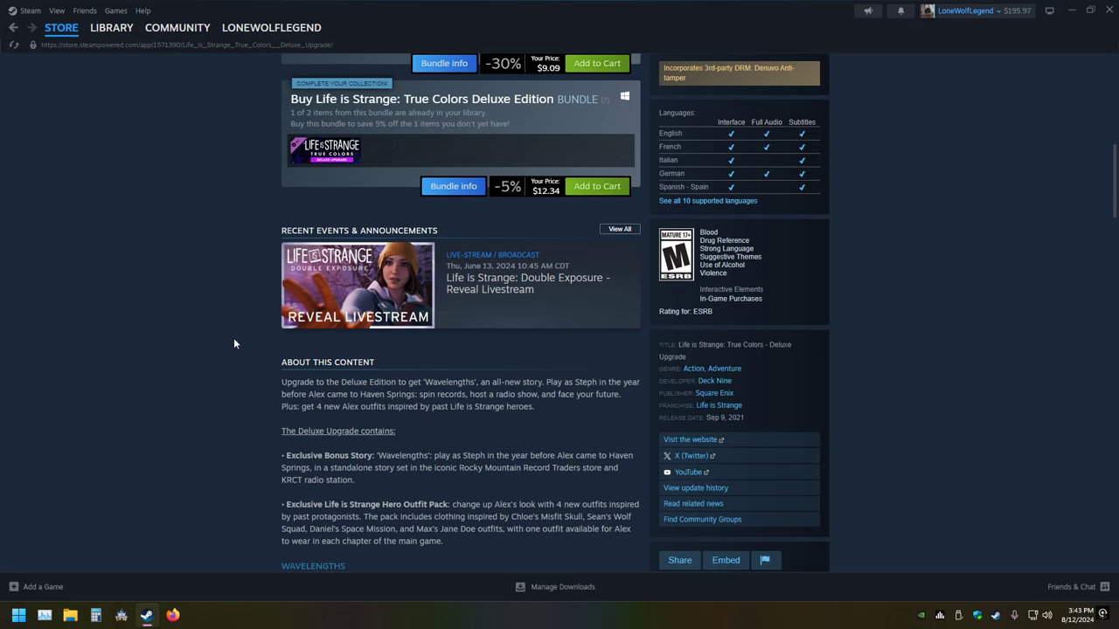
{"action": "scroll", "coordinate": [233, 338], "scroll_direction": "up", "scroll_amount": 1}
{"action": "scroll", "coordinate": [234, 337], "scroll_direction": "up", "scroll_amount": 2}
{"action": "scroll", "coordinate": [234, 344], "scroll_direction": "up", "scroll_amount": 5}
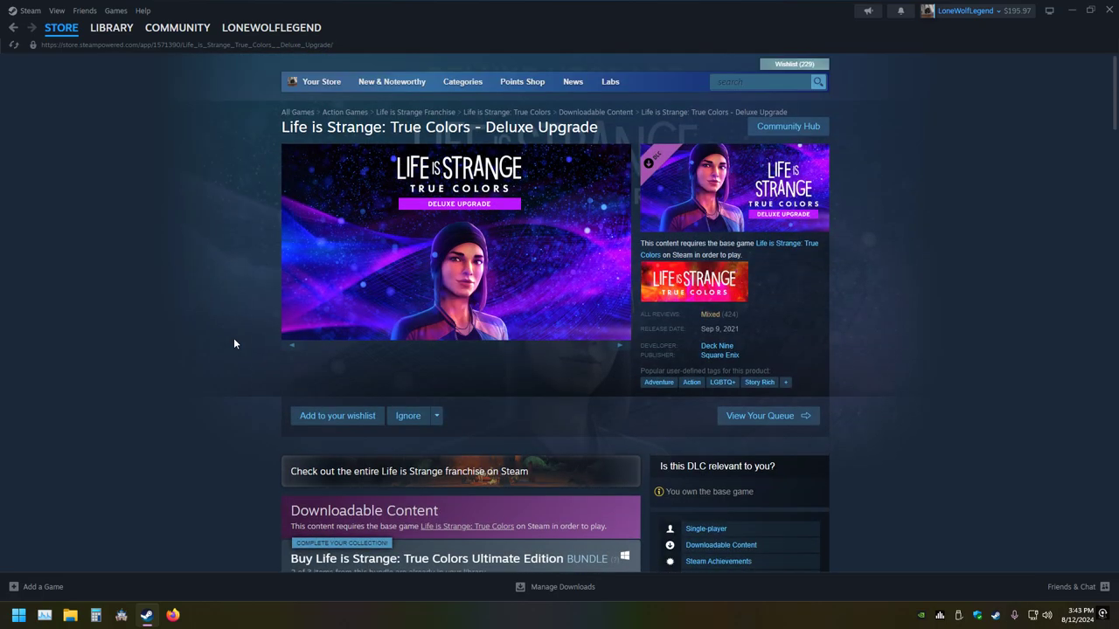
{"action": "left_click", "coordinate": [13, 39]}
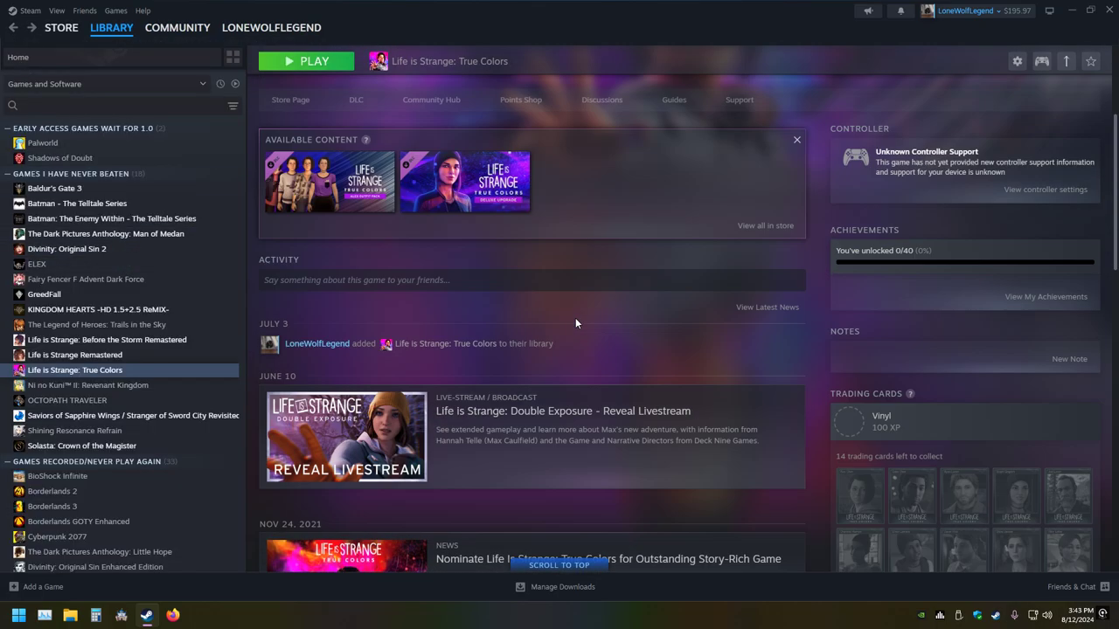
{"action": "scroll", "coordinate": [575, 321], "scroll_direction": "up", "scroll_amount": 3}
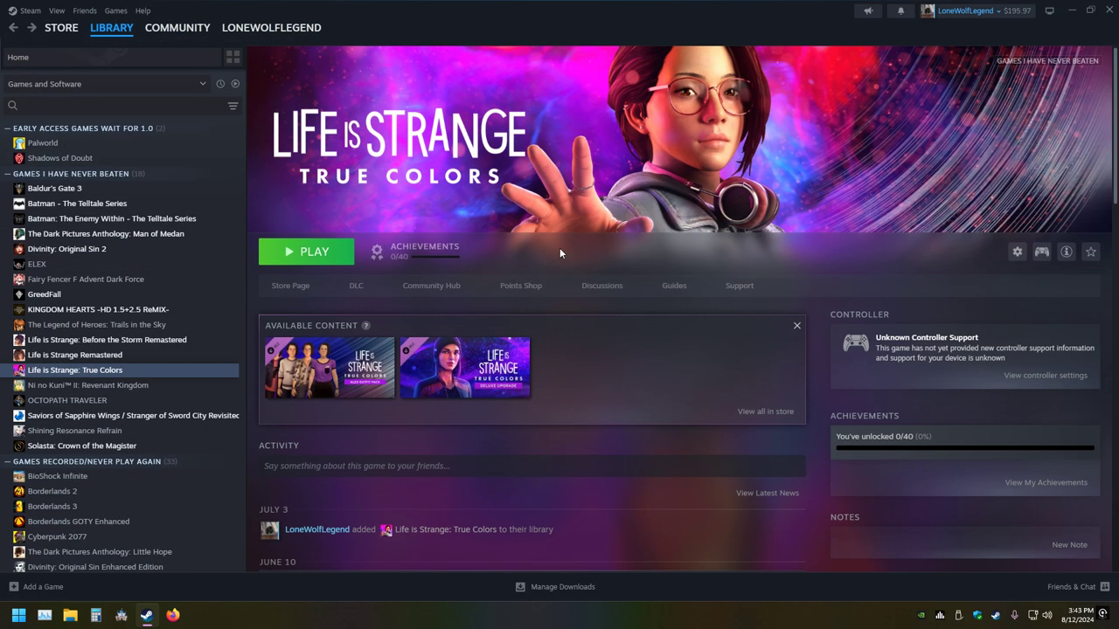
{"action": "left_click", "coordinate": [1109, 10]}
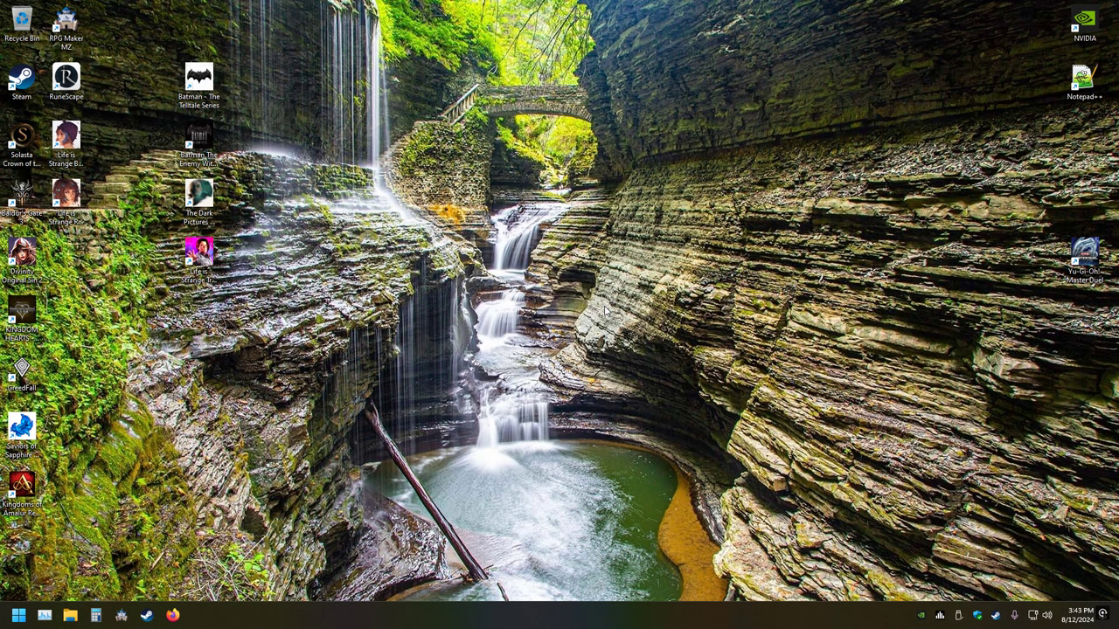